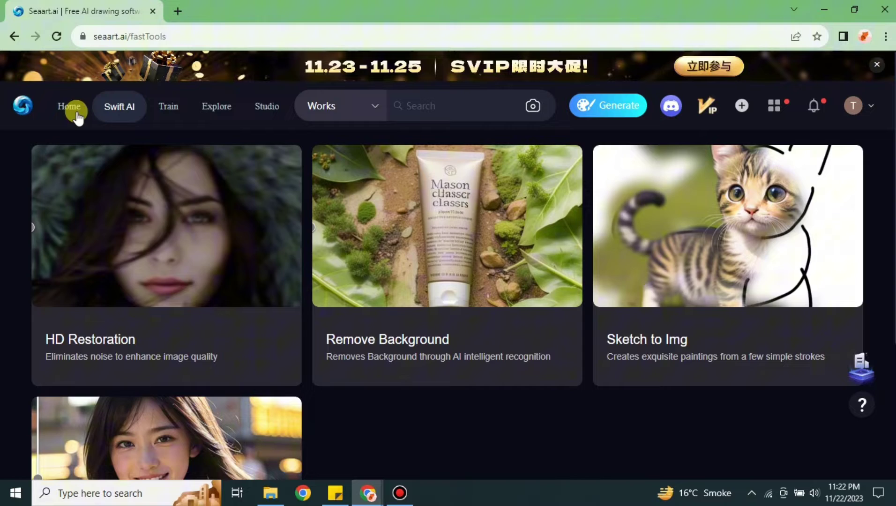
- Return to the home page and scroll through the Explore feed of community artworks
{"action": "left_click", "coordinate": [75, 114]}
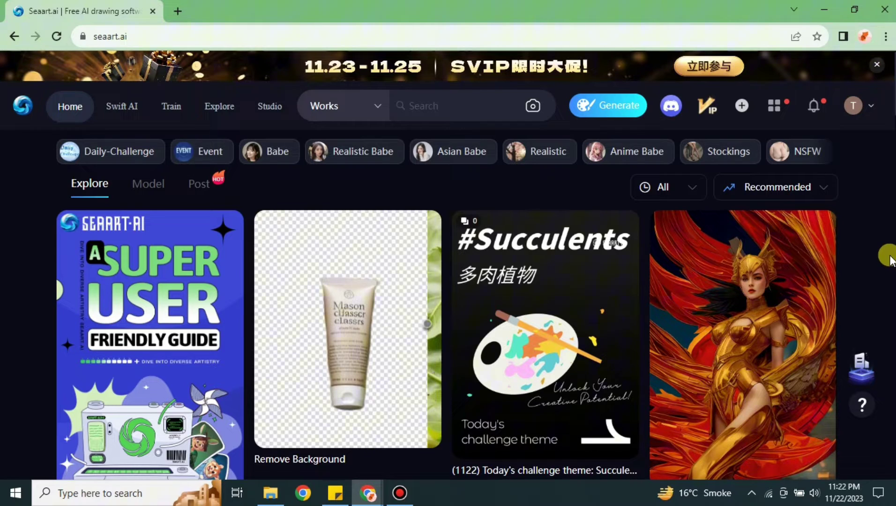
{"action": "scroll", "coordinate": [521, 294], "scroll_direction": "down", "scroll_amount": 1}
{"action": "scroll", "coordinate": [521, 295], "scroll_direction": "down", "scroll_amount": 9}
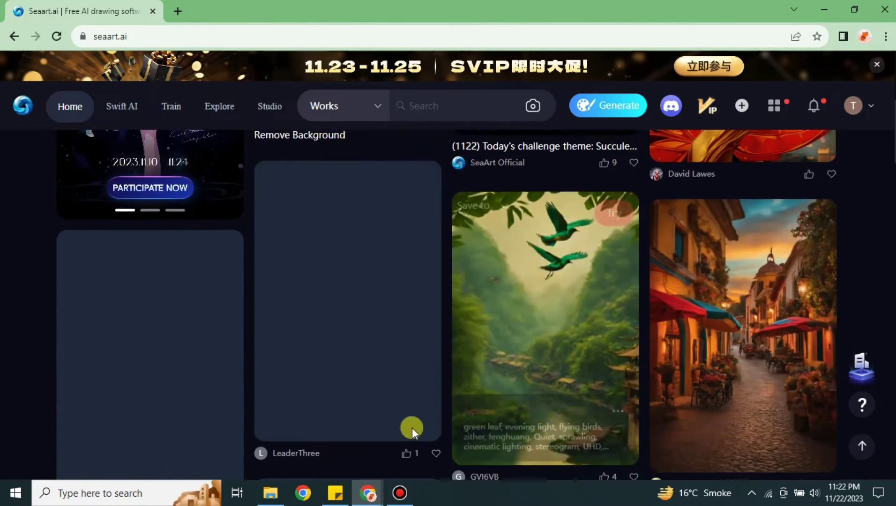
{"action": "scroll", "coordinate": [182, 316], "scroll_direction": "down", "scroll_amount": 3}
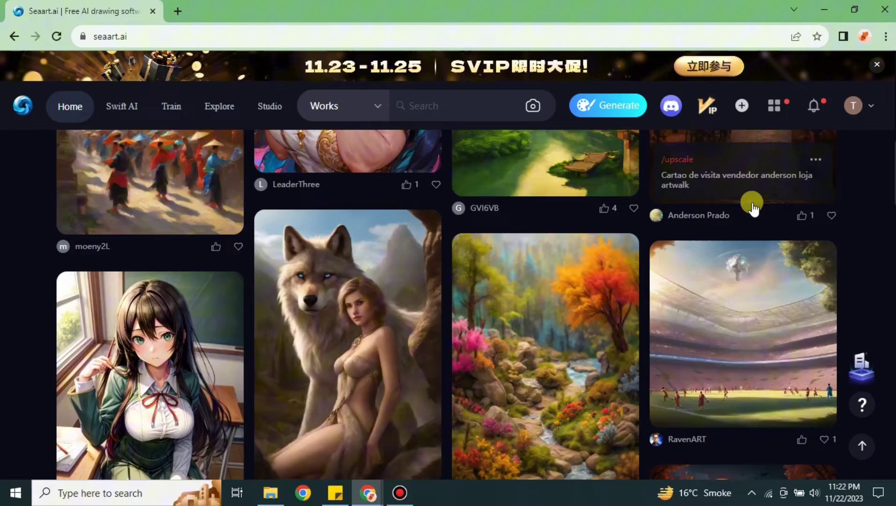
{"action": "scroll", "coordinate": [632, 261], "scroll_direction": "down", "scroll_amount": 2}
{"action": "scroll", "coordinate": [654, 268], "scroll_direction": "down", "scroll_amount": 7}
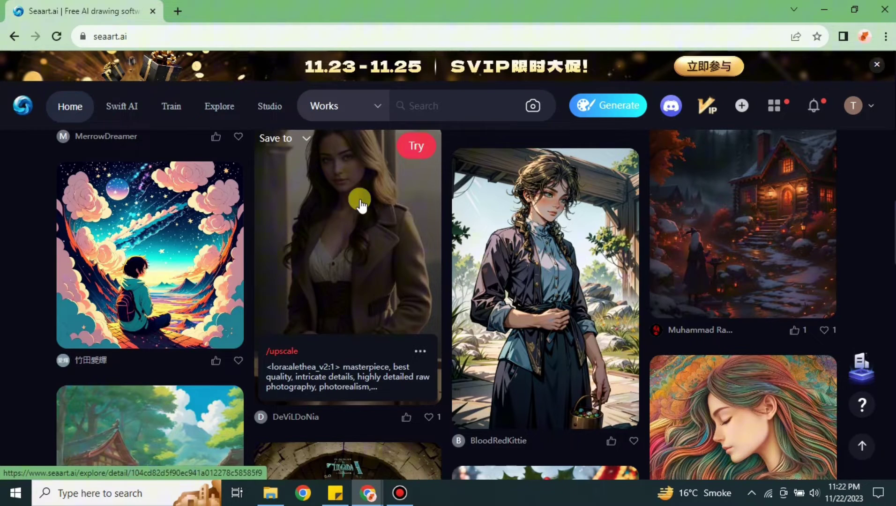
{"action": "scroll", "coordinate": [691, 283], "scroll_direction": "down", "scroll_amount": 6}
{"action": "scroll", "coordinate": [691, 283], "scroll_direction": "down", "scroll_amount": 1}
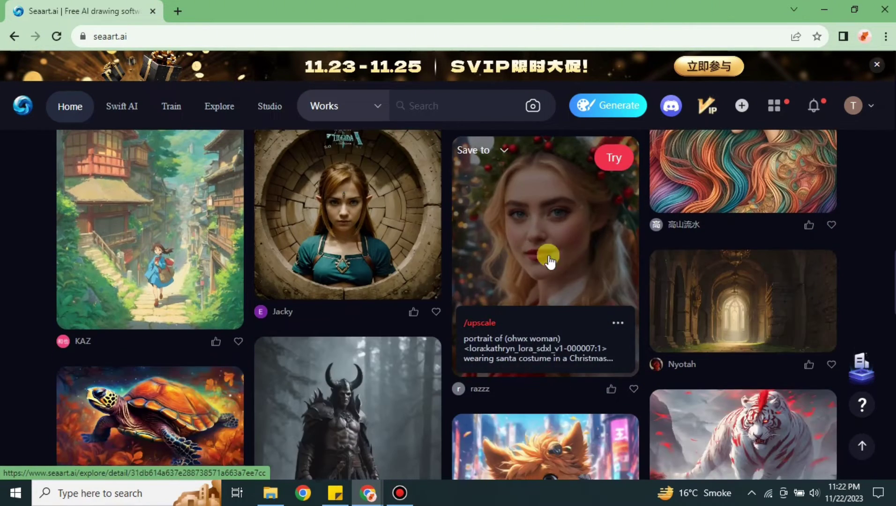
{"action": "scroll", "coordinate": [756, 294], "scroll_direction": "down", "scroll_amount": 10}
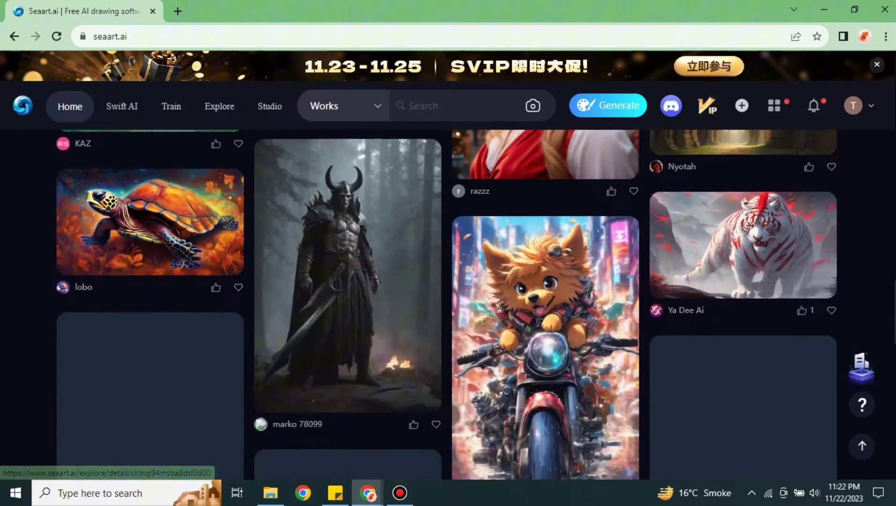
{"action": "scroll", "coordinate": [750, 263], "scroll_direction": "down", "scroll_amount": 6}
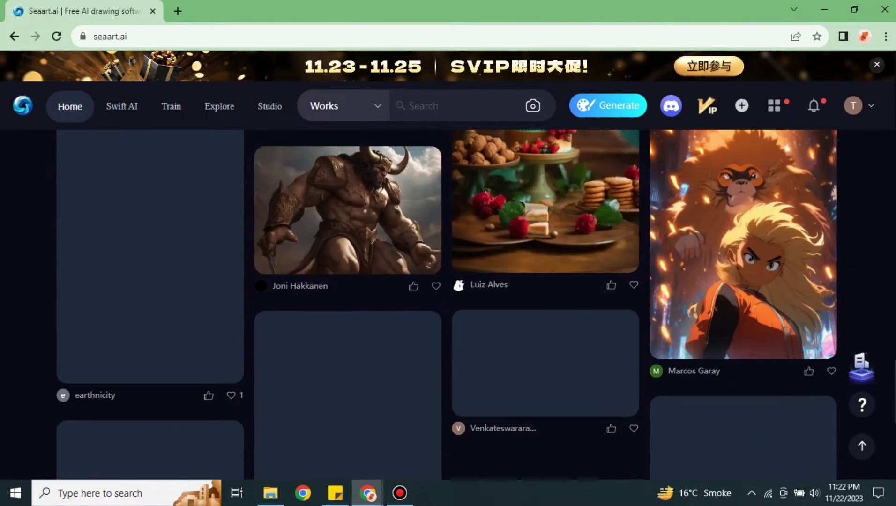
{"action": "scroll", "coordinate": [882, 244], "scroll_direction": "up", "scroll_amount": 15}
{"action": "scroll", "coordinate": [877, 251], "scroll_direction": "up", "scroll_amount": 5}
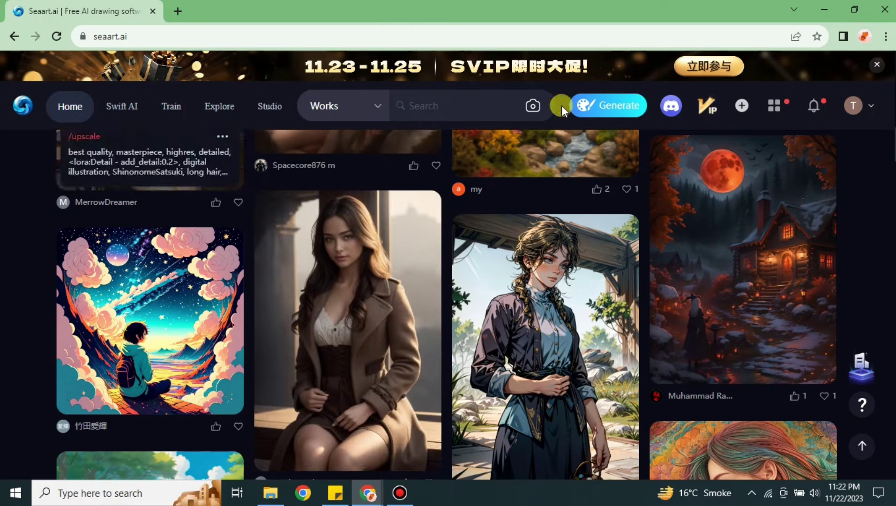
- On the Generate page, type a prompt for a super close-up, hyper-realistic avatar of a man looking in the lens
{"action": "left_click", "coordinate": [611, 108]}
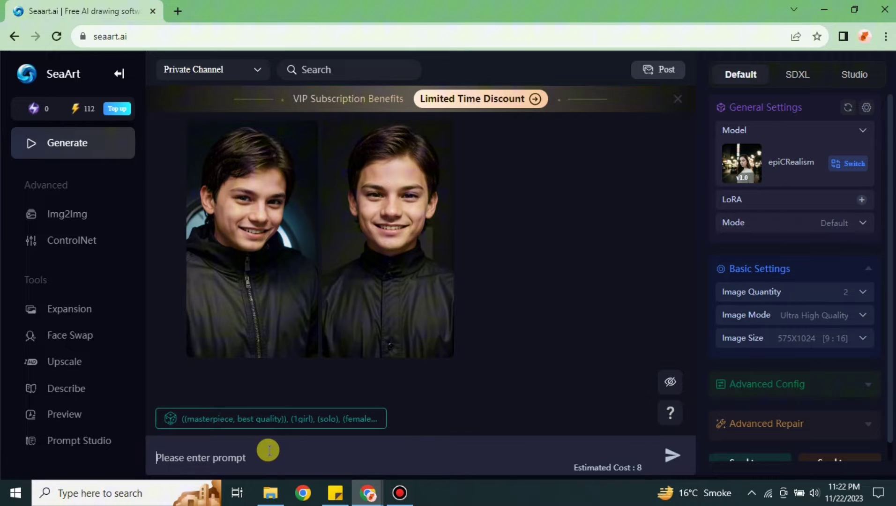
{"action": "type", "text": "generat"}
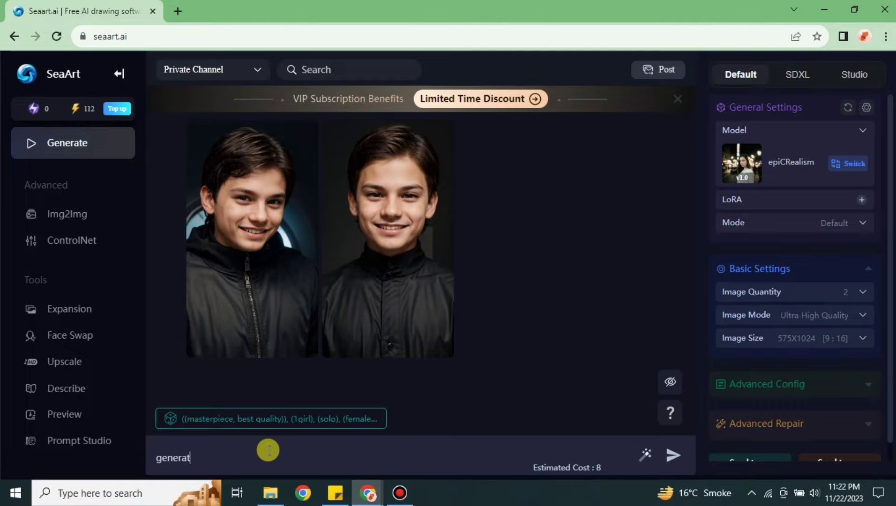
{"action": "type", "text": "e an avatar of a man "}
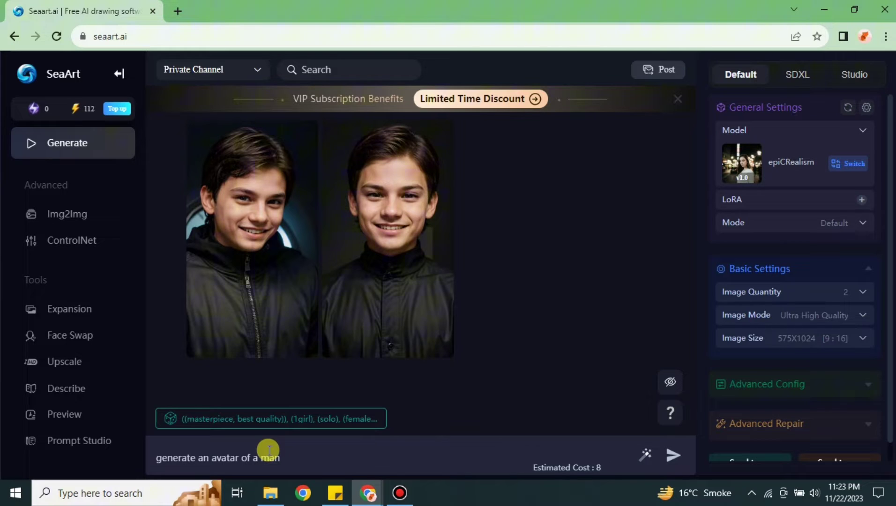
{"action": "type", "text": "looking in the l"}
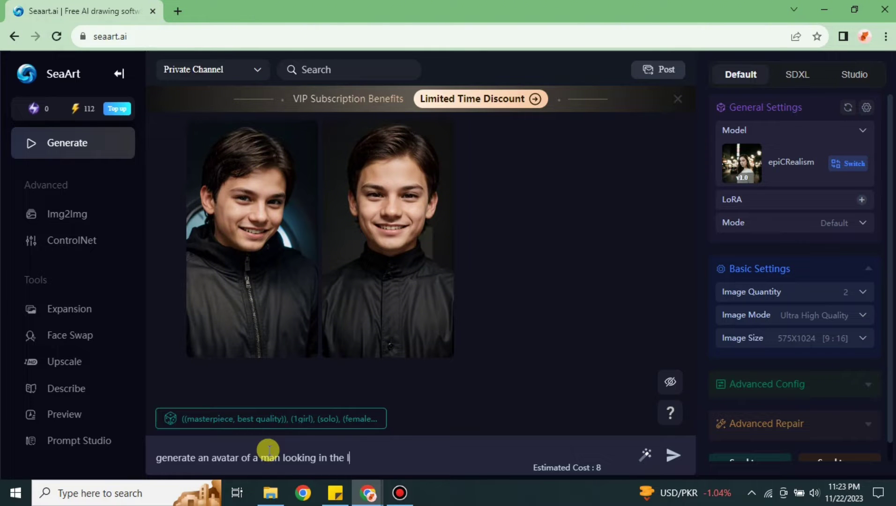
{"action": "type", "text": "ens. super close up s"}
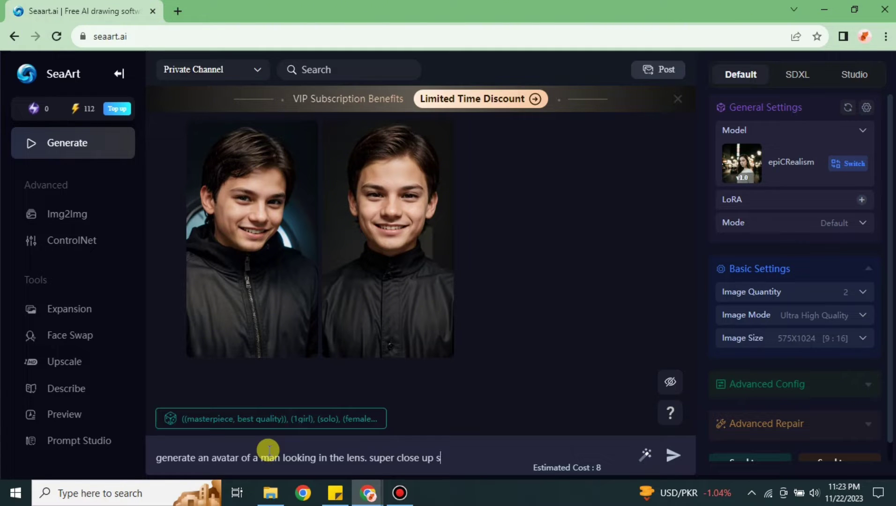
{"action": "type", "text": "jhohot, hyper realistic"}
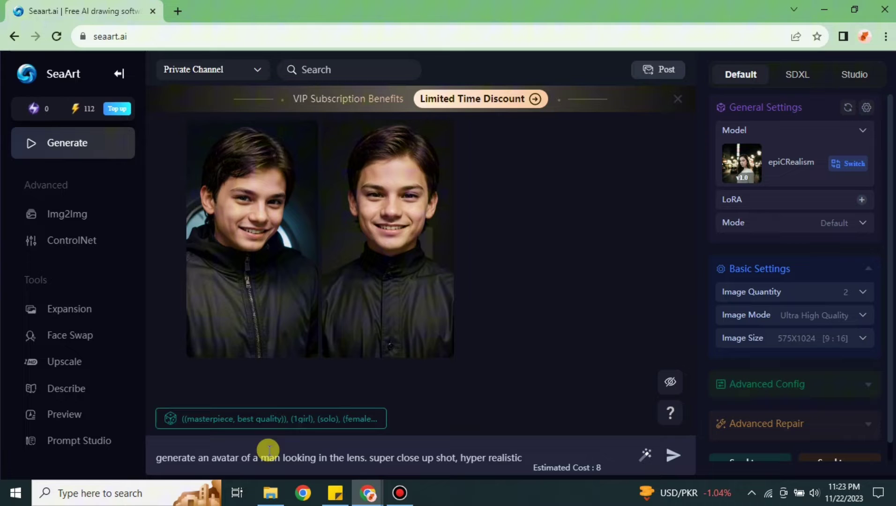
{"action": "type", "text": ", h"}
{"action": "type", "text": "HD,"}
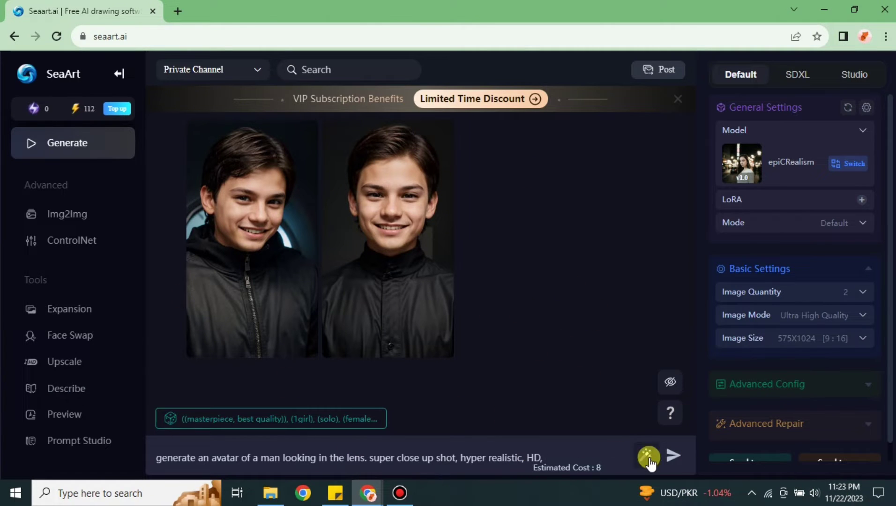
{"action": "left_click", "coordinate": [676, 454]}
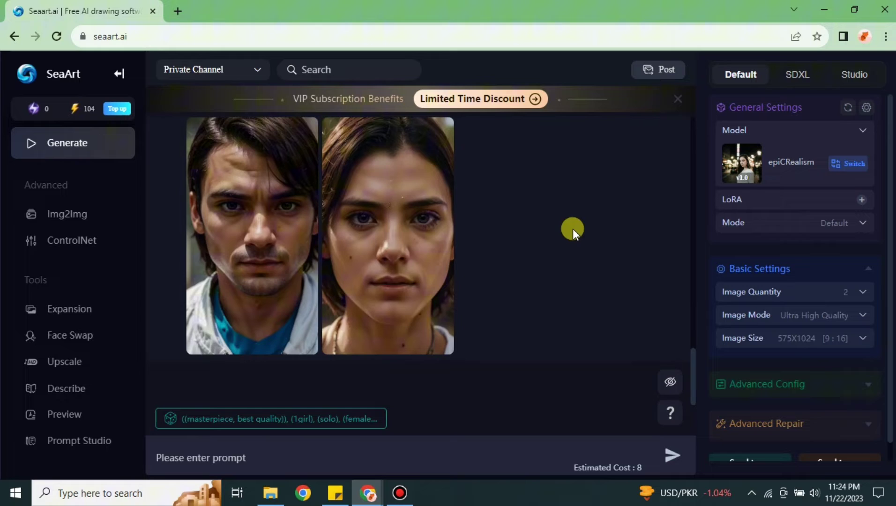
{"action": "scroll", "coordinate": [568, 289], "scroll_direction": "up", "scroll_amount": 2}
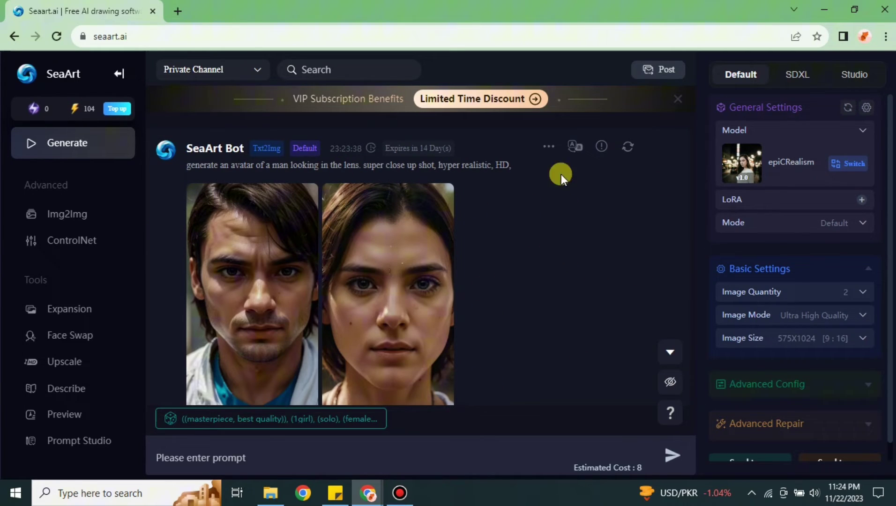
{"action": "scroll", "coordinate": [485, 396], "scroll_direction": "up", "scroll_amount": 5}
{"action": "scroll", "coordinate": [486, 394], "scroll_direction": "down", "scroll_amount": 5}
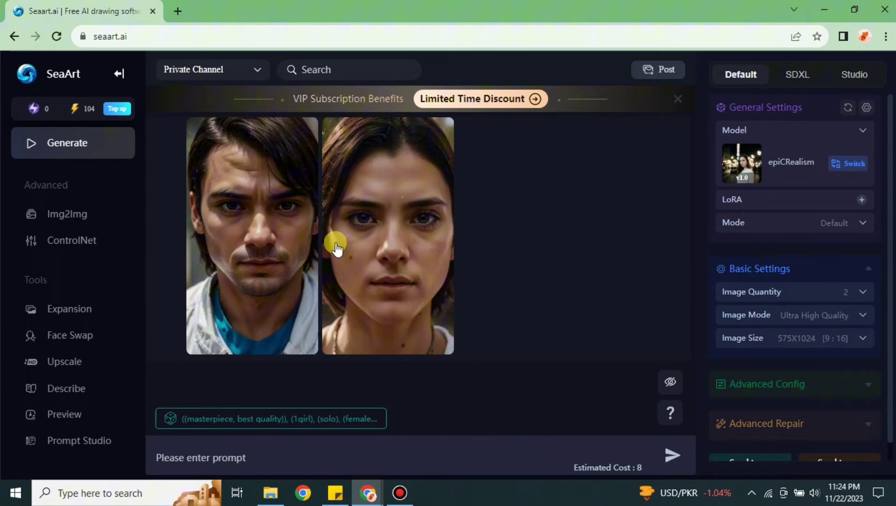
{"action": "scroll", "coordinate": [396, 236], "scroll_direction": "up", "scroll_amount": 5}
{"action": "scroll", "coordinate": [481, 234], "scroll_direction": "up", "scroll_amount": 1}
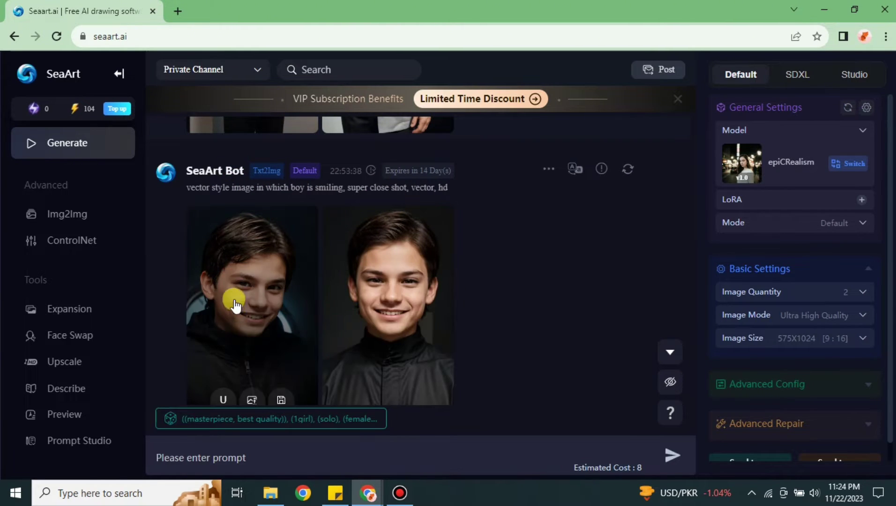
{"action": "scroll", "coordinate": [505, 268], "scroll_direction": "down", "scroll_amount": 5}
{"action": "scroll", "coordinate": [516, 268], "scroll_direction": "down", "scroll_amount": 3}
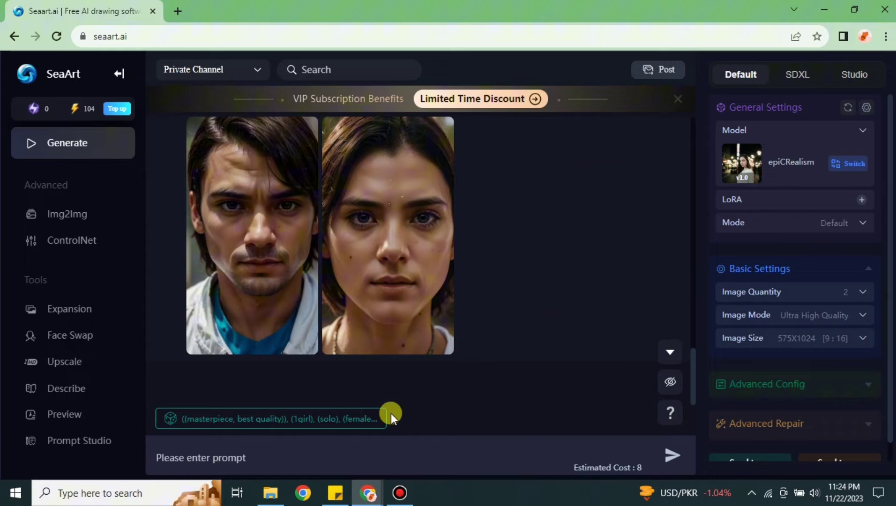
{"action": "left_click", "coordinate": [352, 455]}
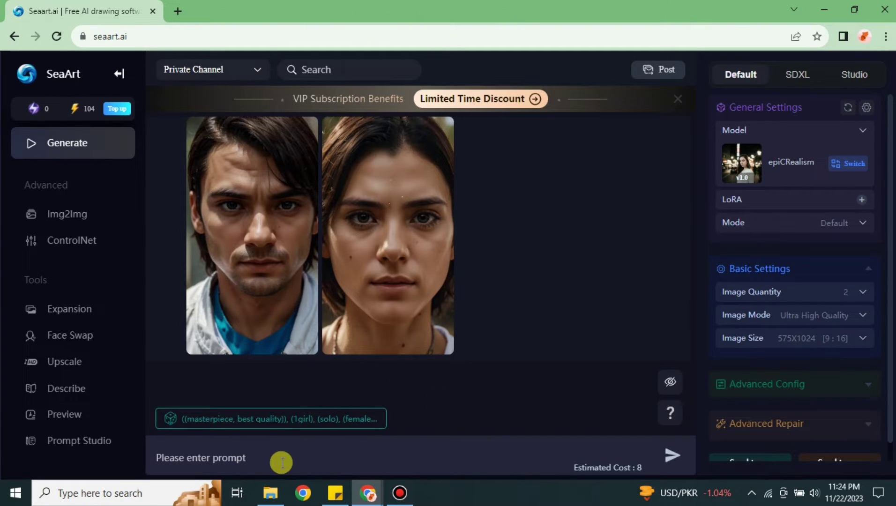
- Expand 'avatar of a boy s, close up shot' into a detailed prompt; set 1 image, Ultra High Quality, 1024X771 [4:3]
{"action": "type", "text": "avatar of"}
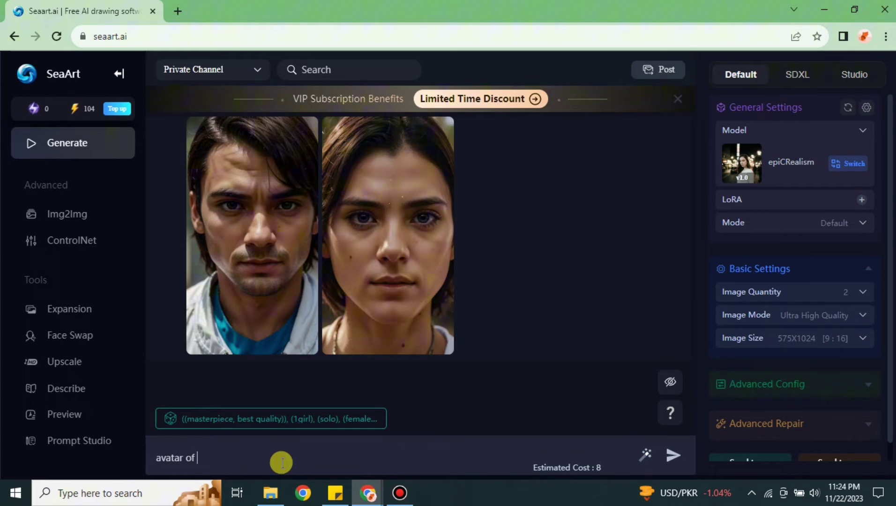
{"action": "type", "text": " a boy s"}
{"action": "type", "text": ", close up"}
{"action": "type", "text": " shot"}
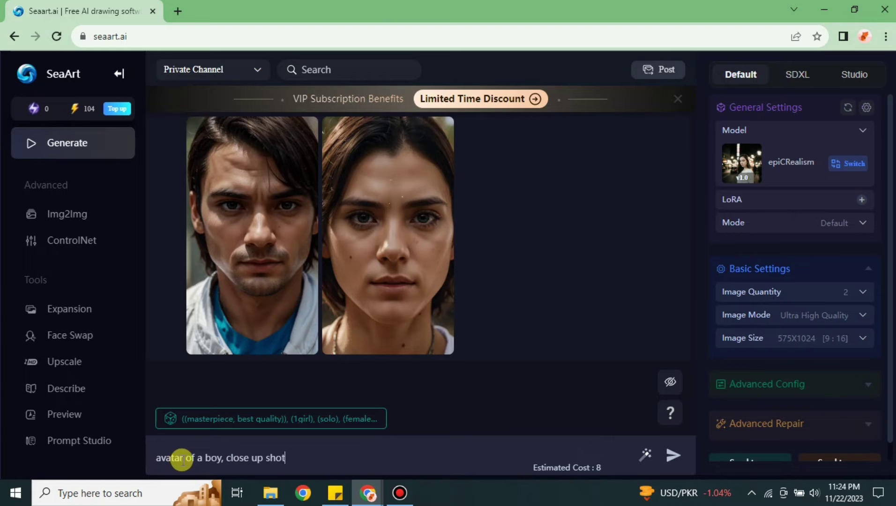
{"action": "left_click", "coordinate": [644, 460]}
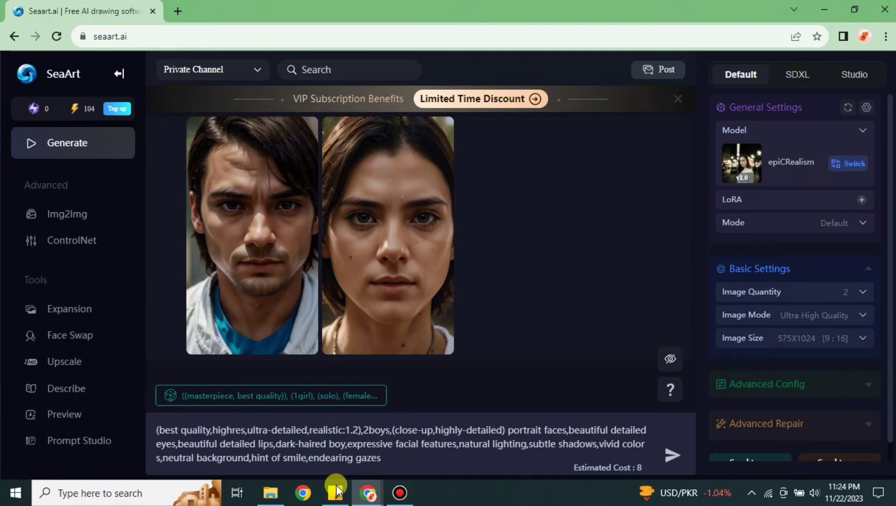
{"action": "left_click", "coordinate": [862, 295]}
{"action": "left_click", "coordinate": [818, 326]}
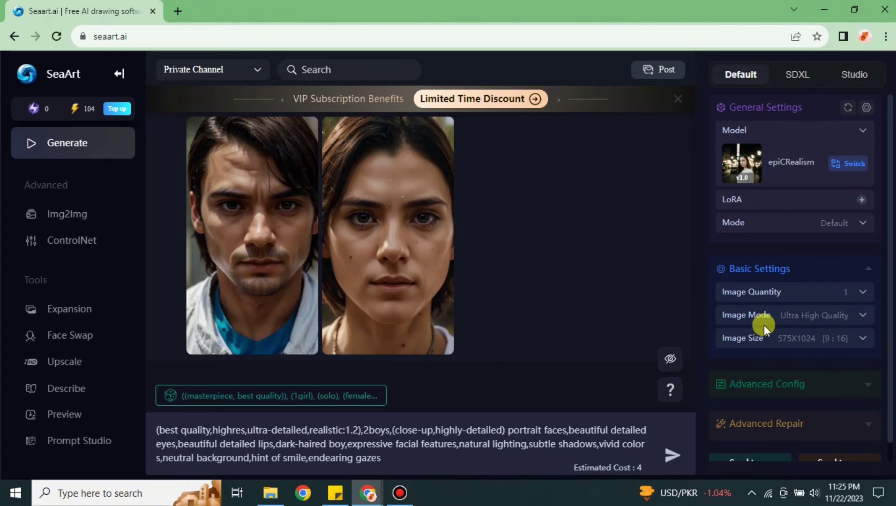
{"action": "left_click", "coordinate": [803, 323]}
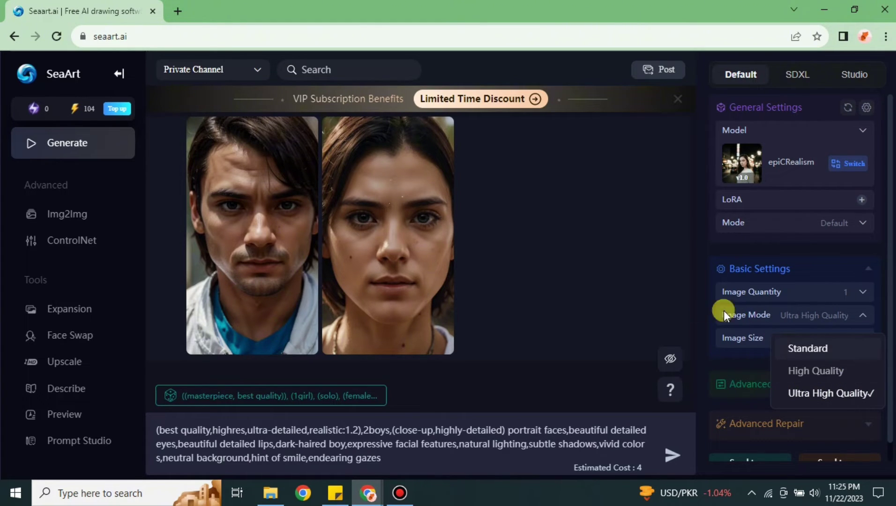
{"action": "left_click", "coordinate": [853, 344]}
{"action": "left_click", "coordinate": [853, 344]}
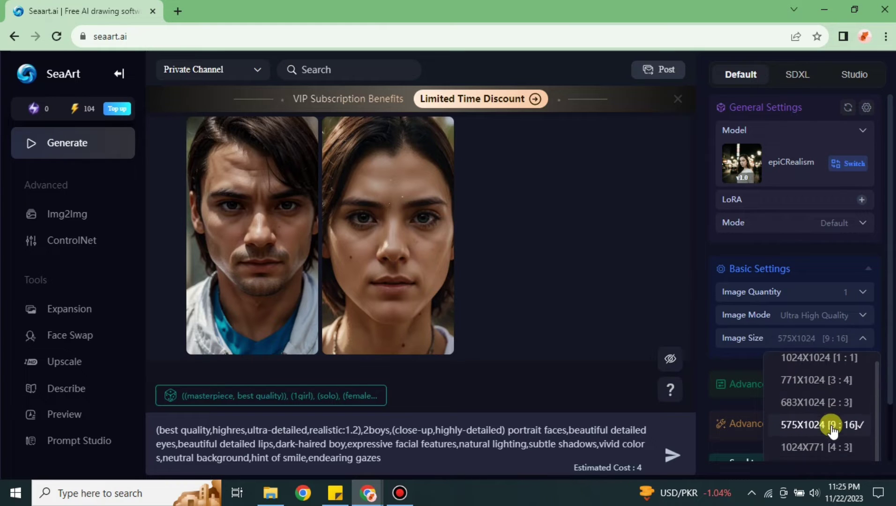
{"action": "left_click", "coordinate": [839, 445]}
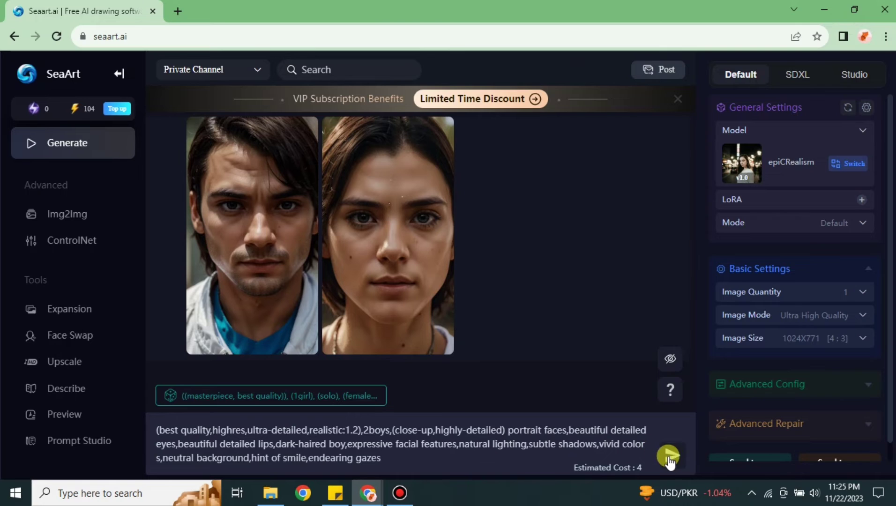
- Generate one portrait from the detailed boy prompt, then reset image size to 575X1024 [9:16]
{"action": "left_click", "coordinate": [671, 454]}
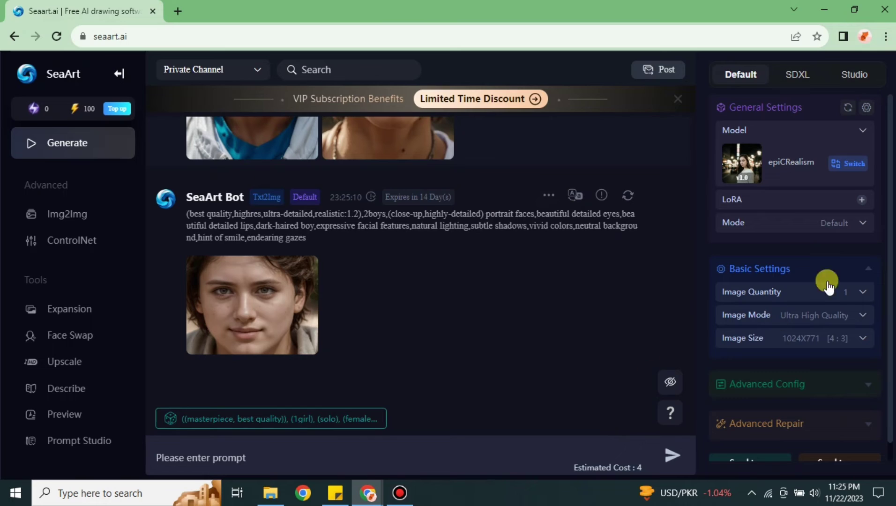
{"action": "left_click", "coordinate": [866, 345]}
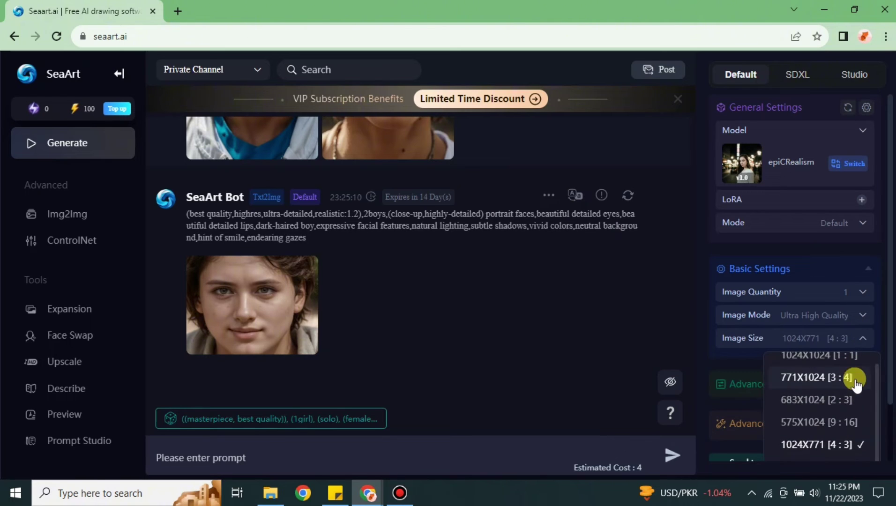
{"action": "left_click", "coordinate": [849, 422]}
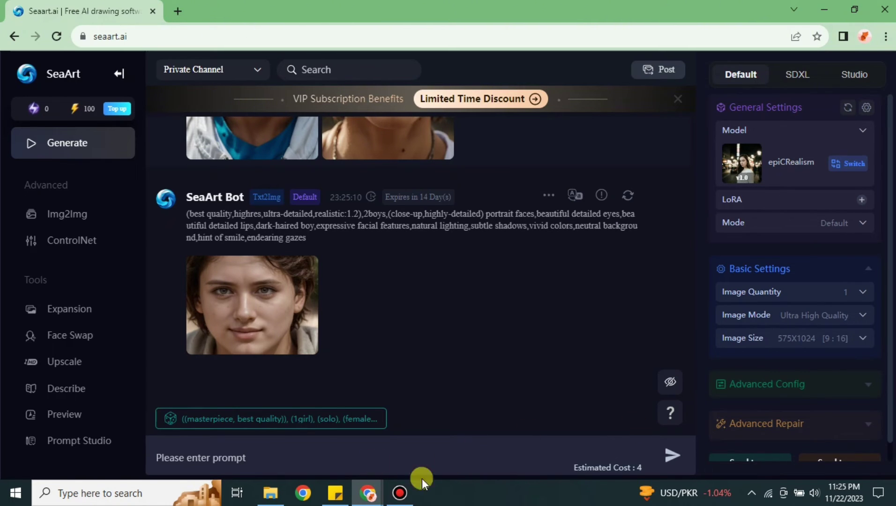
{"action": "left_click", "coordinate": [321, 463]}
- Submit the prompt 'avatar of a bearded guy, close up shot, looking straight in camera, masterpiece, best quality'
{"action": "type", "text": "avatr "}
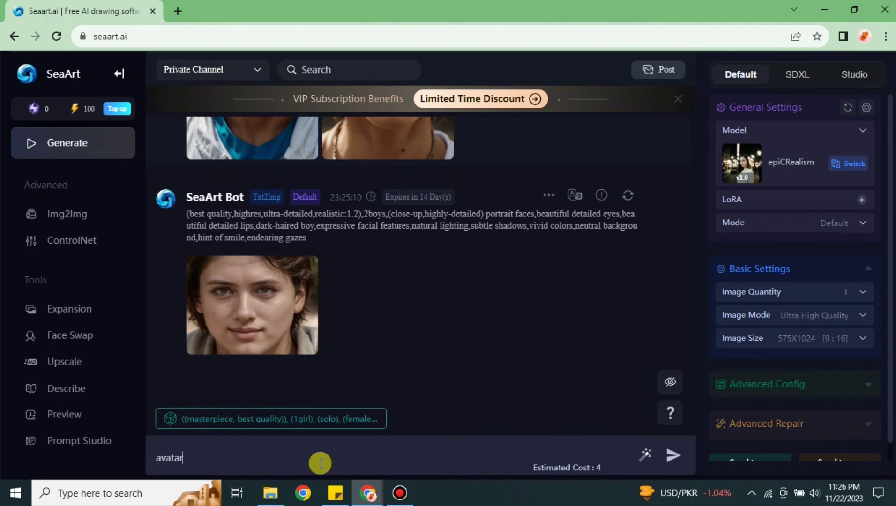
{"action": "type", "text": " of a bearded guy"}
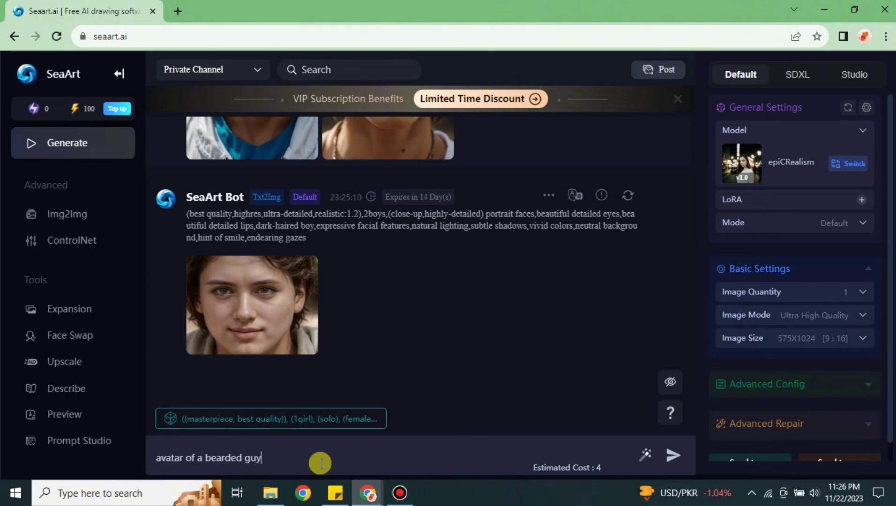
{"action": "type", "text": ", close up shot, looking star"}
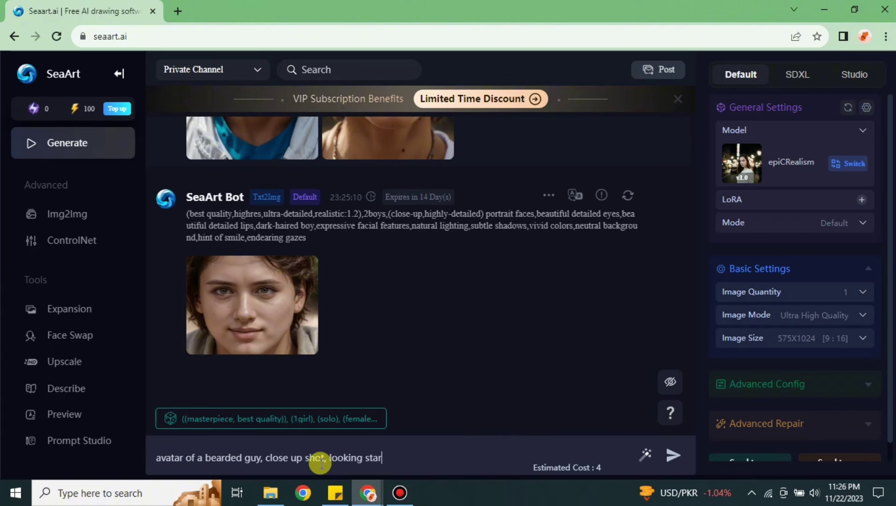
{"action": "type", "text": "ught"}
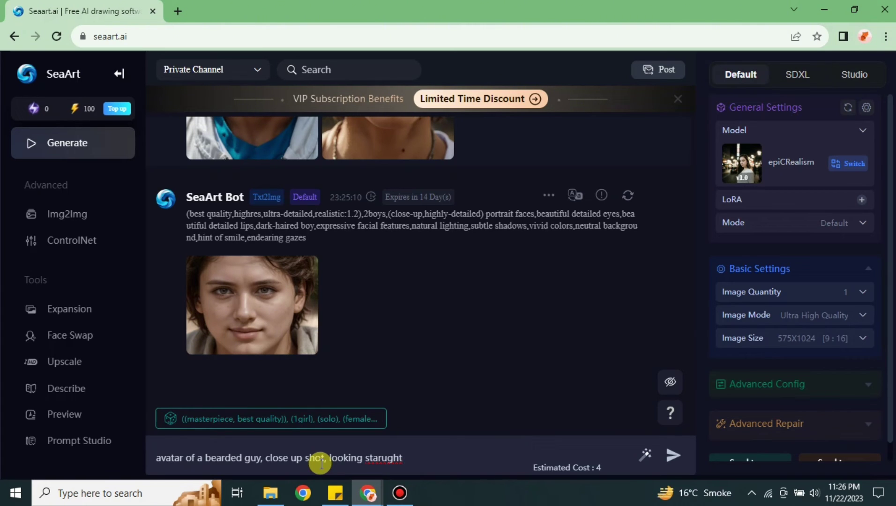
{"action": "key", "text": "BackSpace"}
{"action": "key", "text": "BackSpace"}
{"action": "type", "text": "ight in camera, realist"}
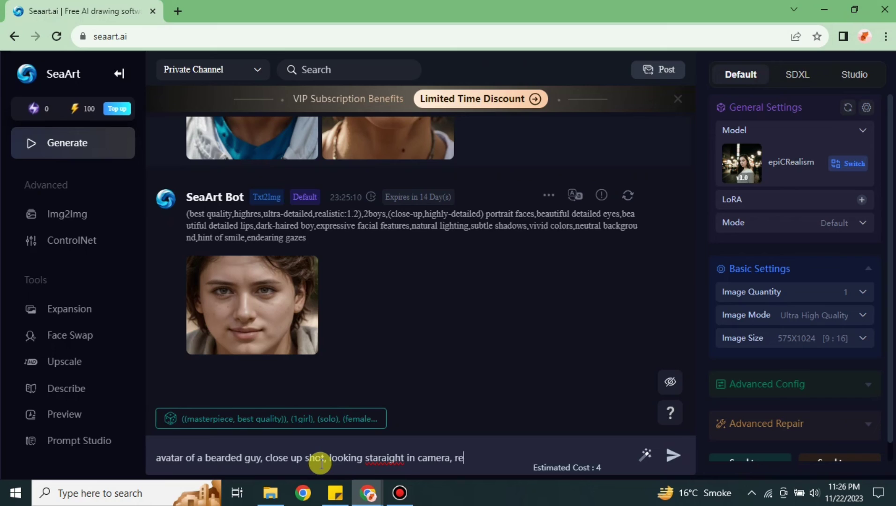
{"action": "key", "text": "BackSpace"}
{"action": "key", "text": "BackSpace"}
{"action": "key", "text": "BackSpace"}
{"action": "key", "text": "BackSpace"}
{"action": "type", "text": "masterpiece, best quality"}
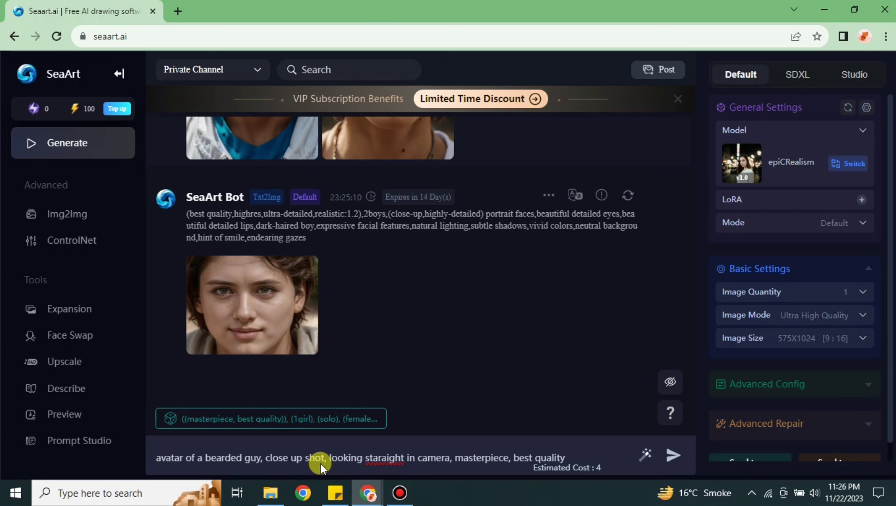
{"action": "key", "text": "Return"}
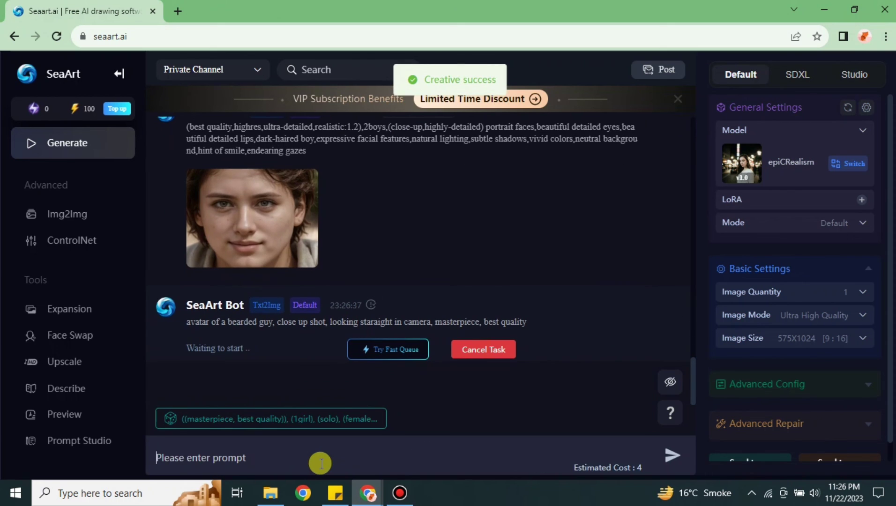
- Scroll the chat to bring the finished bearded-man close-up portrait into view
{"action": "scroll", "coordinate": [159, 176], "scroll_direction": "down", "scroll_amount": 3}
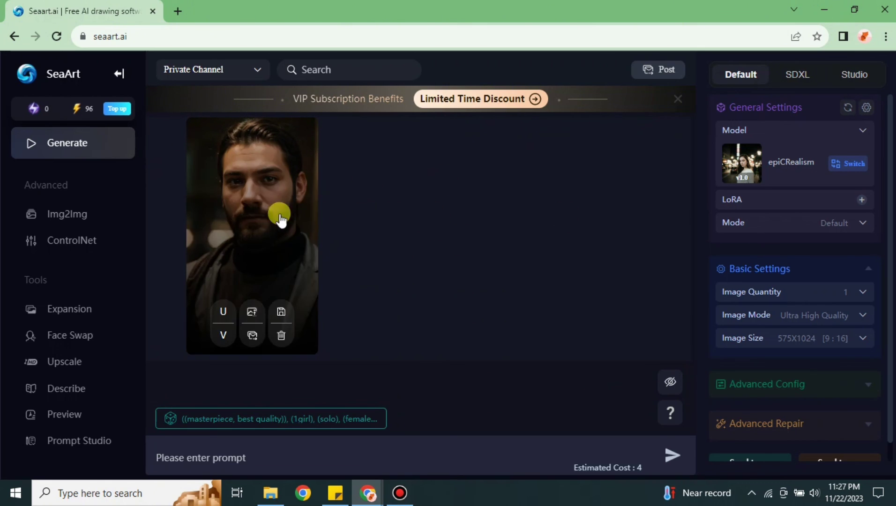
{"action": "mouse_move", "coordinate": [290, 213]}
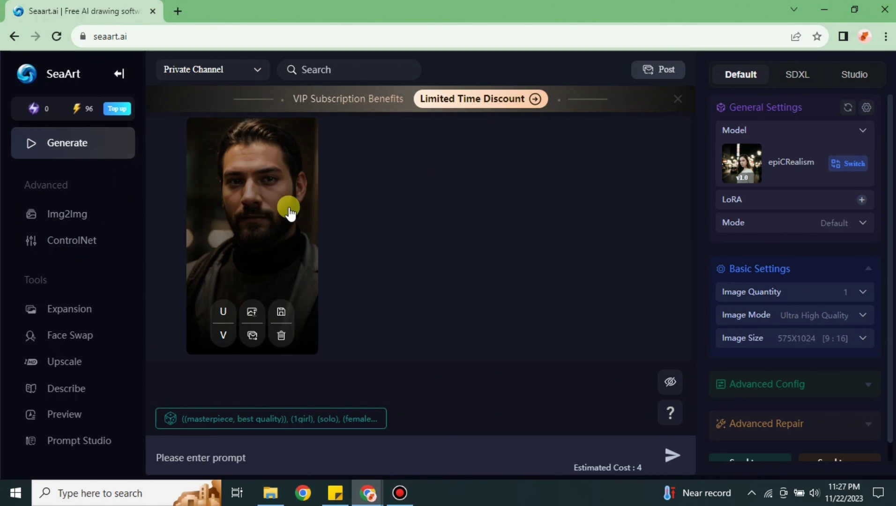